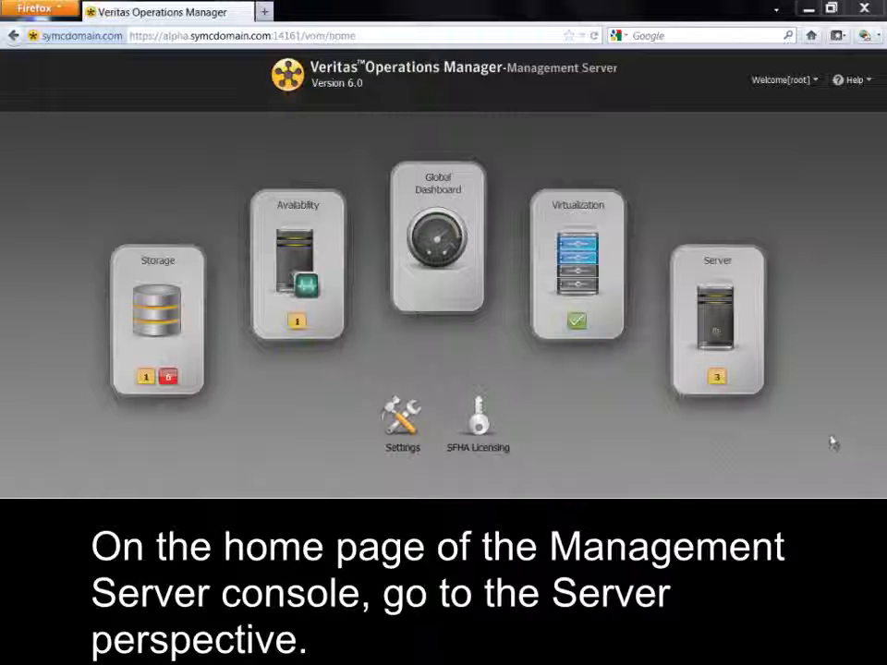
In the Server perspective, start creating a disk group on the Alpha host linsys1.symcdomain.com
left_click(727, 322)
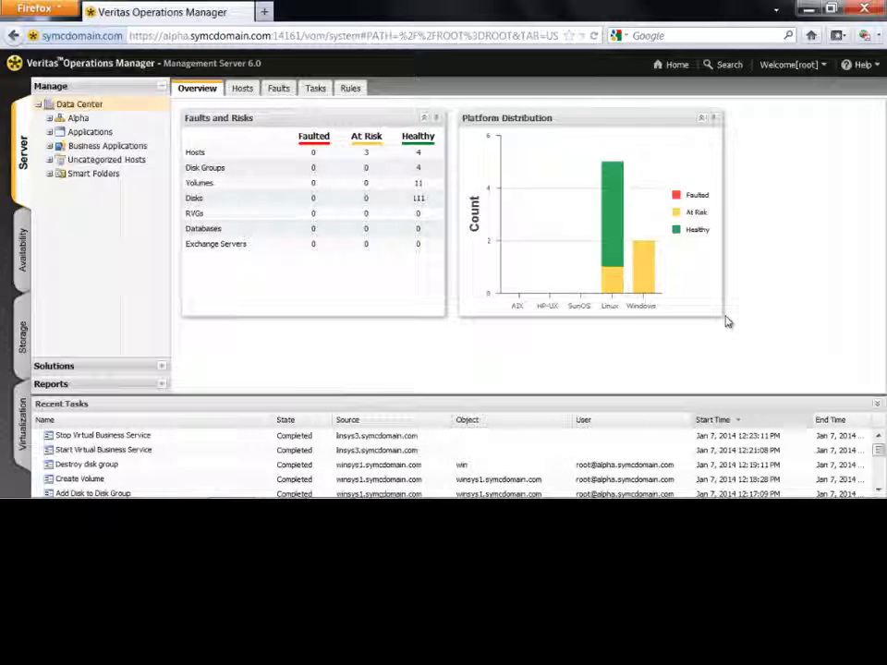
left_click(50, 119)
left_click(90, 134)
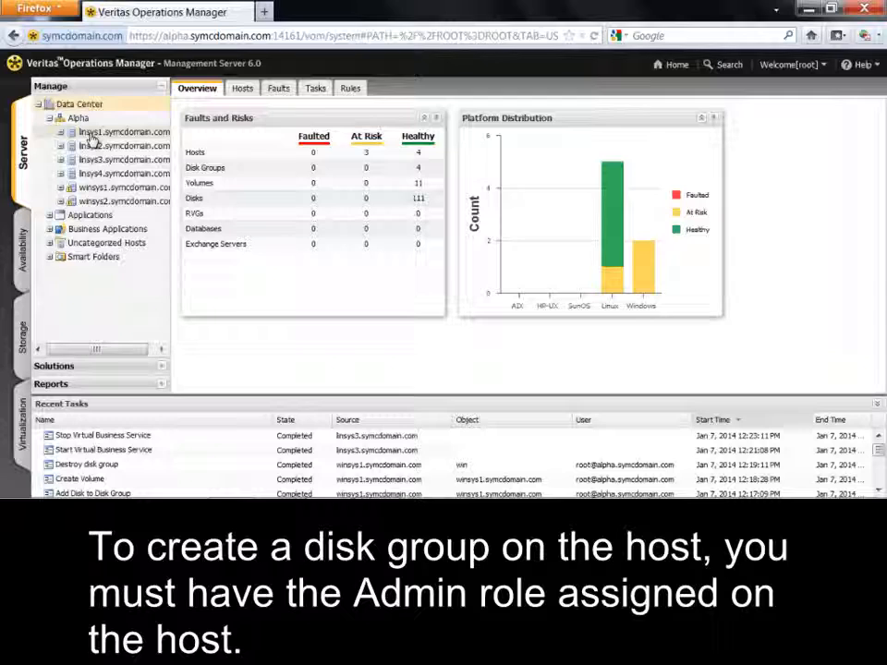
right_click(91, 136)
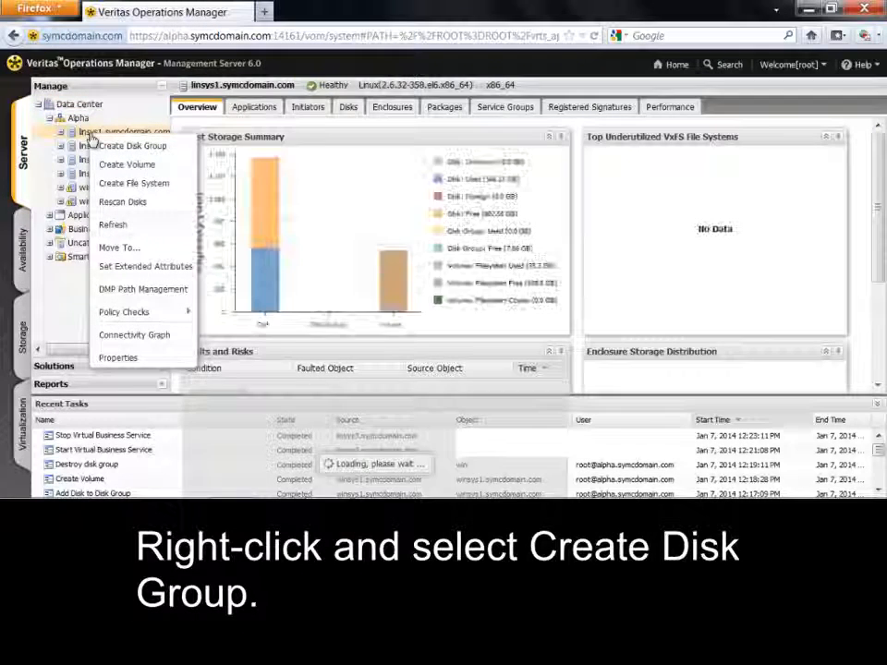
left_click(108, 146)
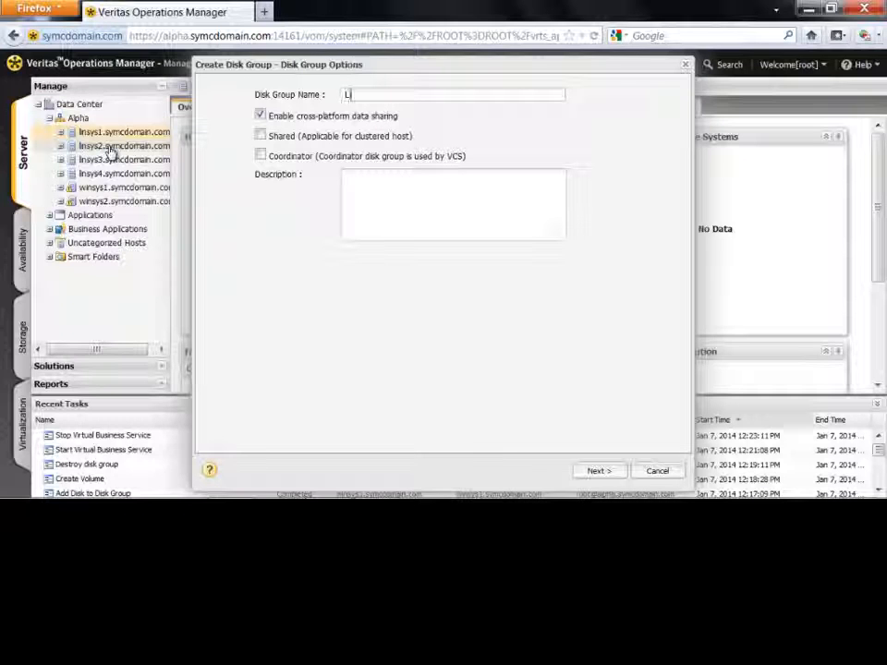
Name the disk group Lin_DG, make it shared, and disable cross-platform data sharing
type("_DG")
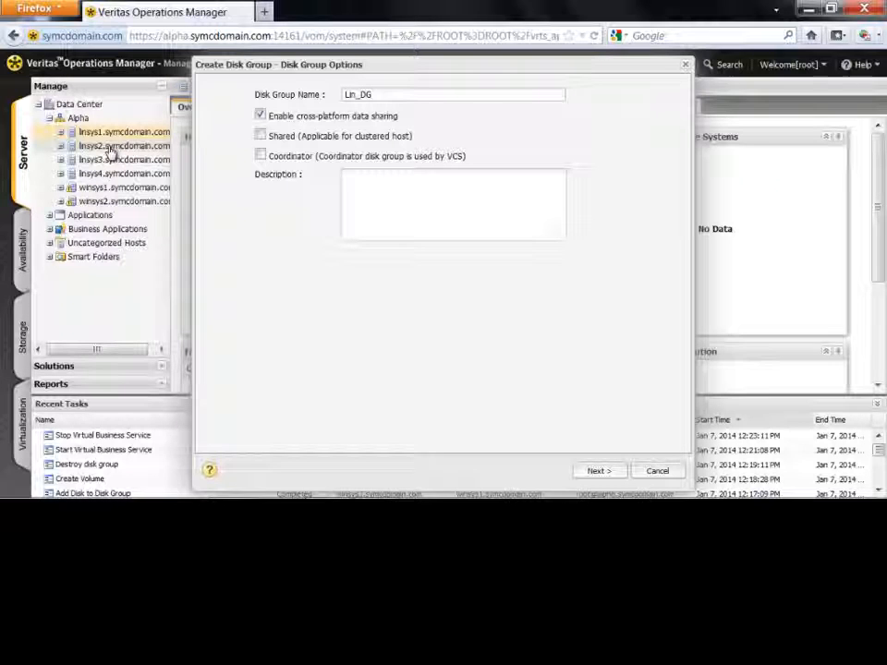
left_click(261, 136)
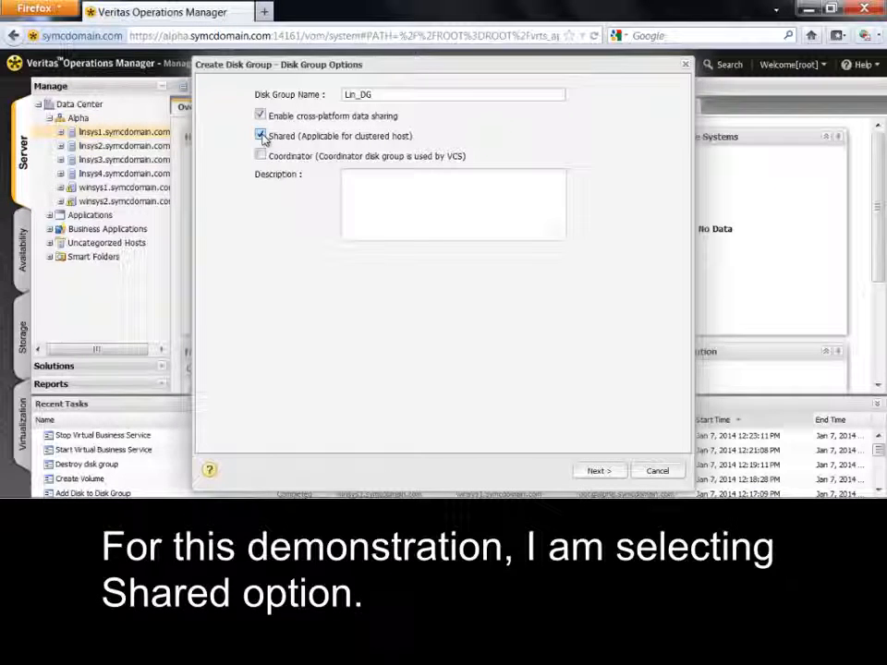
left_click(260, 116)
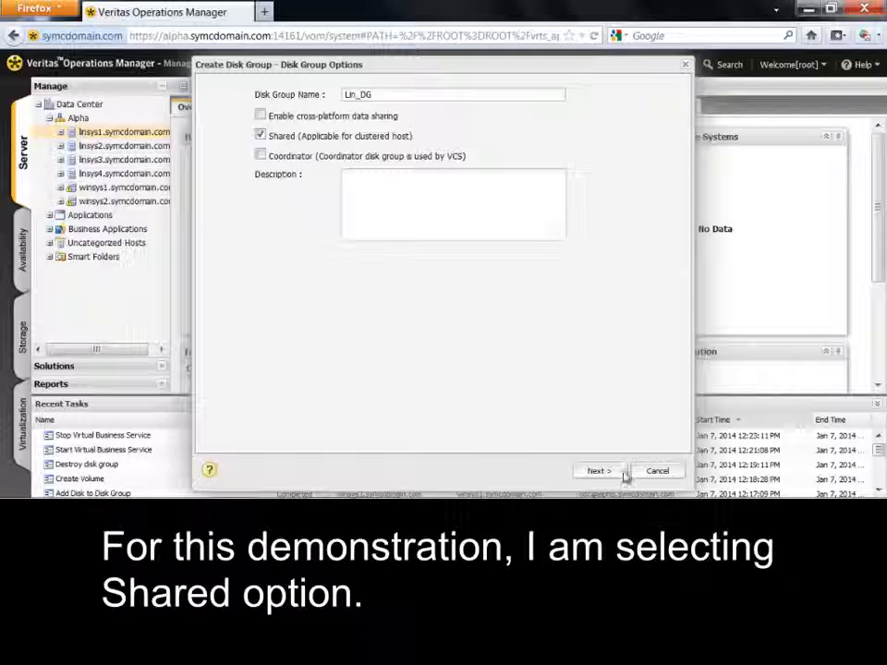
left_click(623, 473)
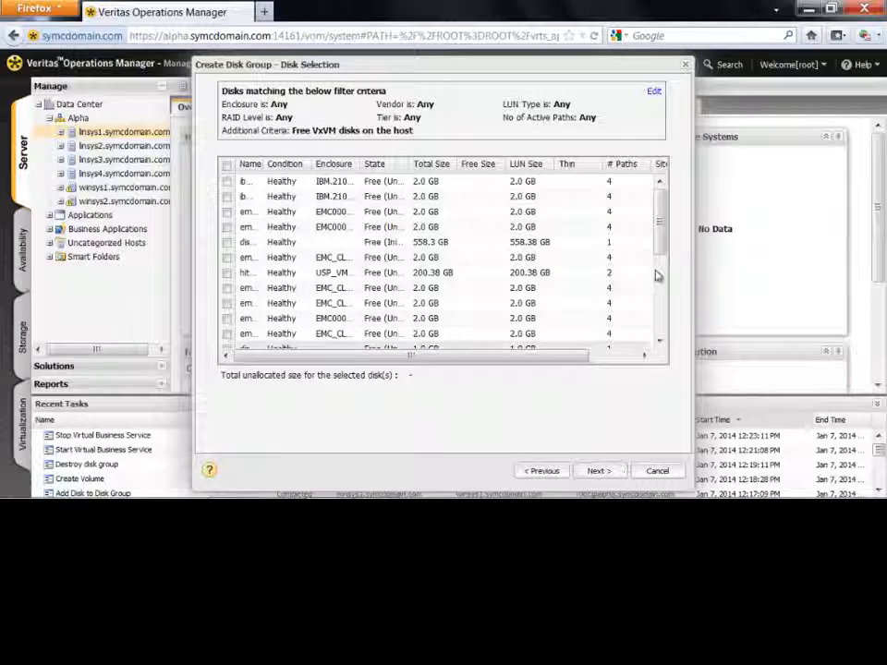
Sort the free disks by name and select disk_1 and disk_2 for the disk group
left_click(656, 92)
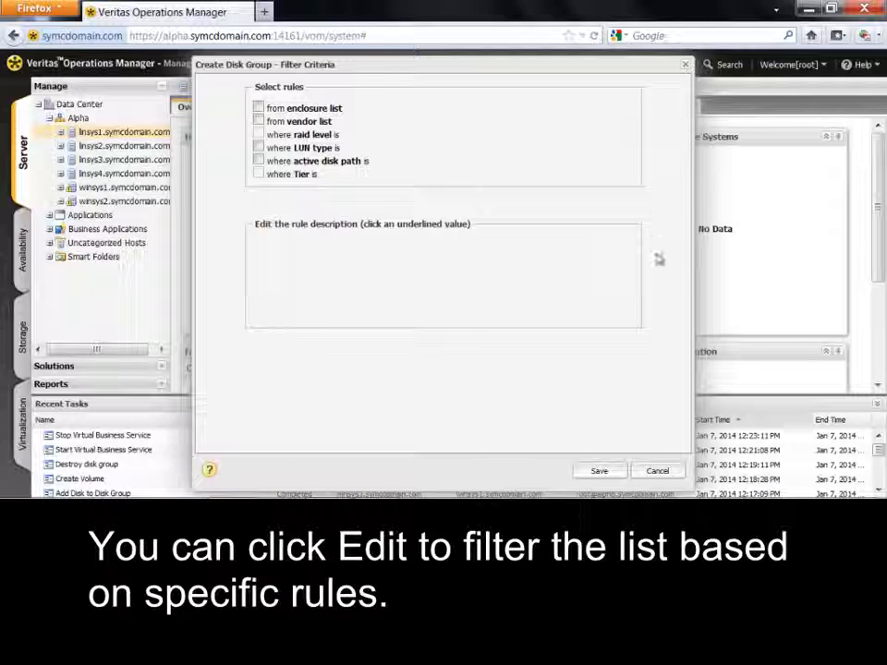
left_click(662, 473)
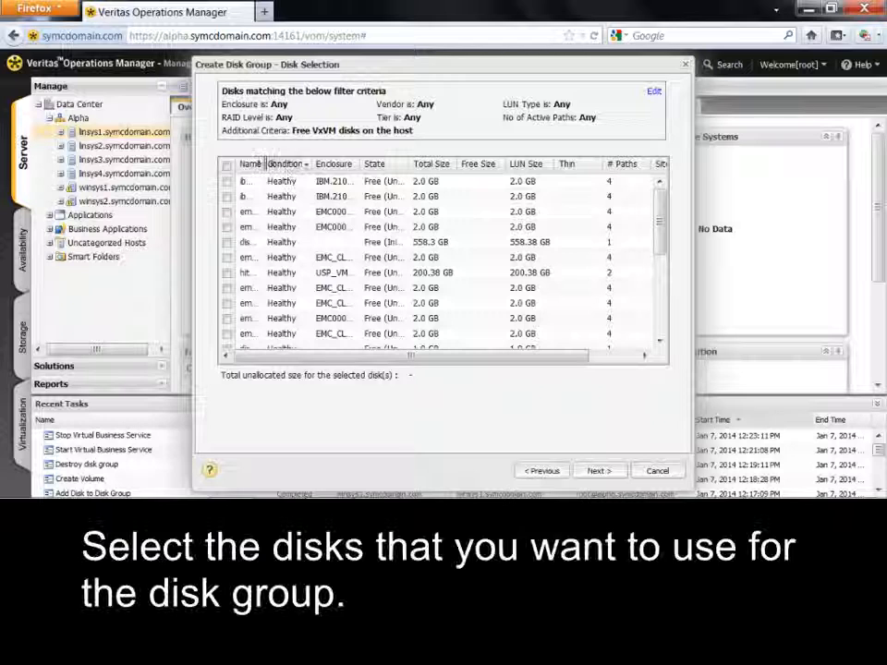
left_click_drag(286, 173, 347, 169)
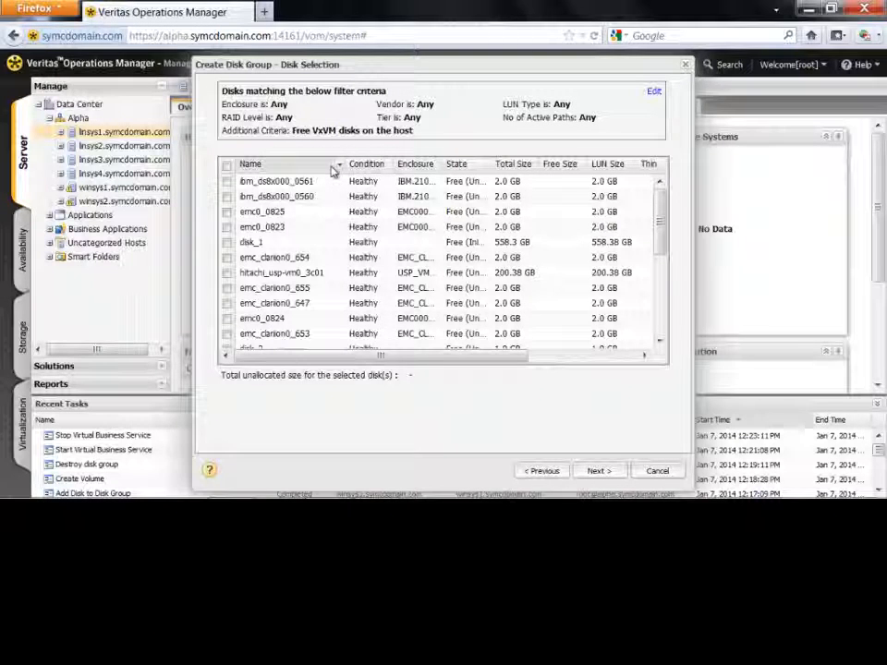
left_click(329, 171)
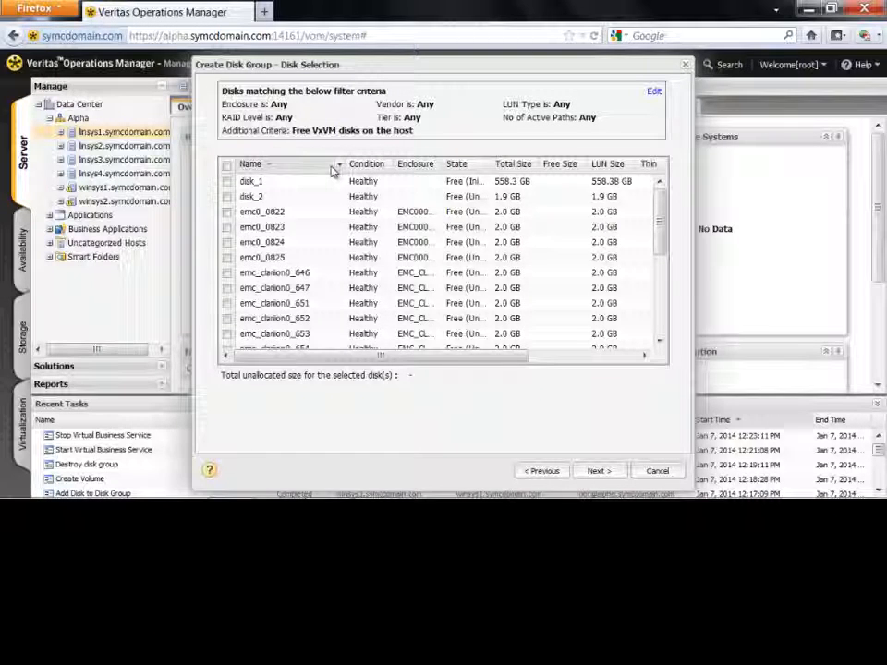
left_click(228, 183)
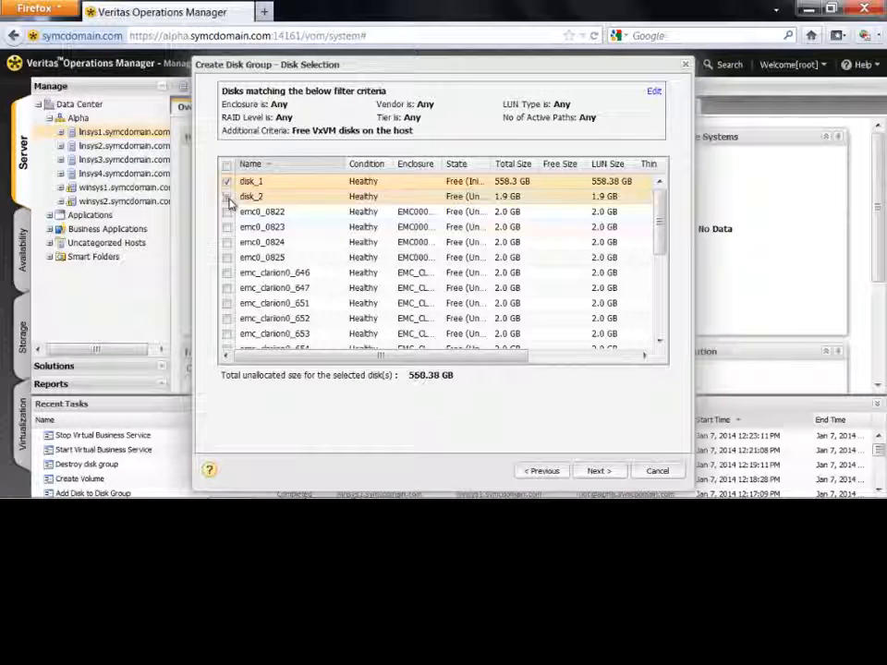
left_click(227, 197)
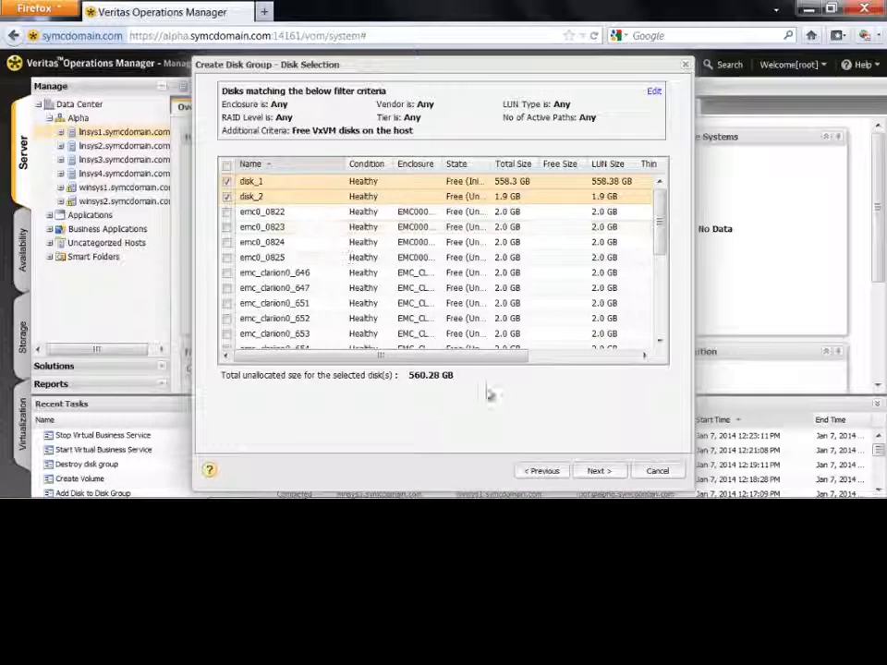
left_click(586, 473)
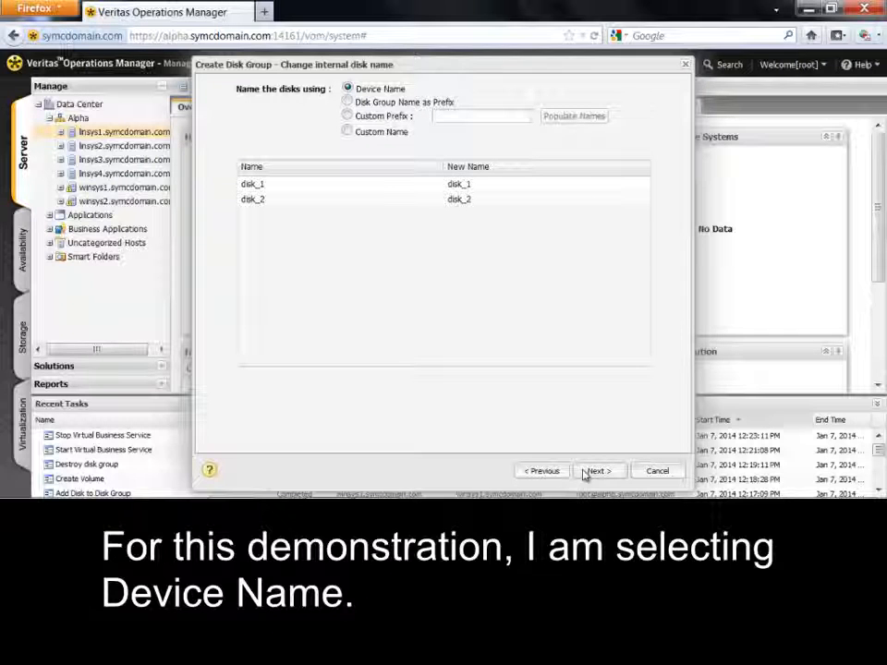
Keep Device Name as the disk naming option and finish creating the disk group Lin_DG
left_click(584, 473)
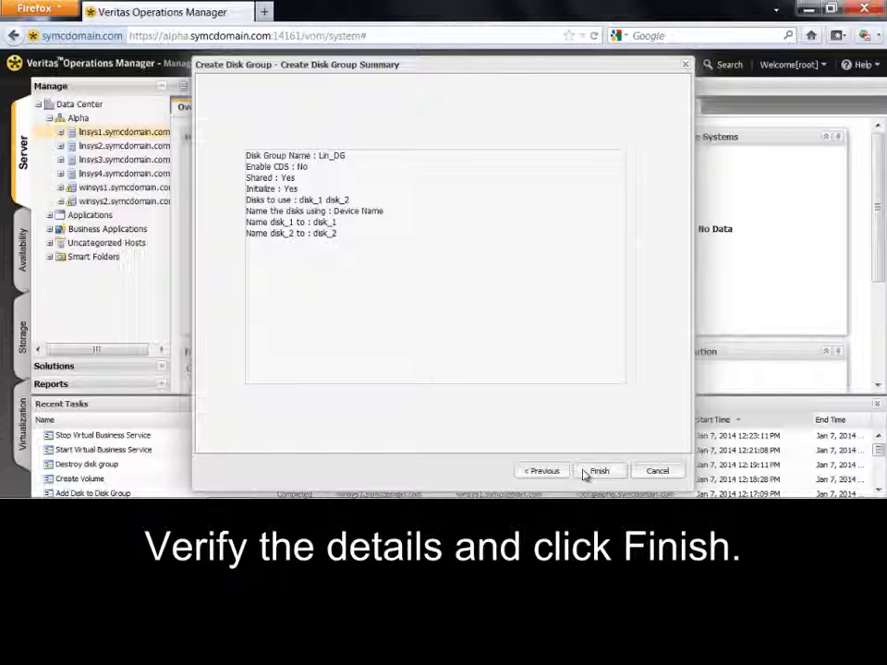
left_click(584, 472)
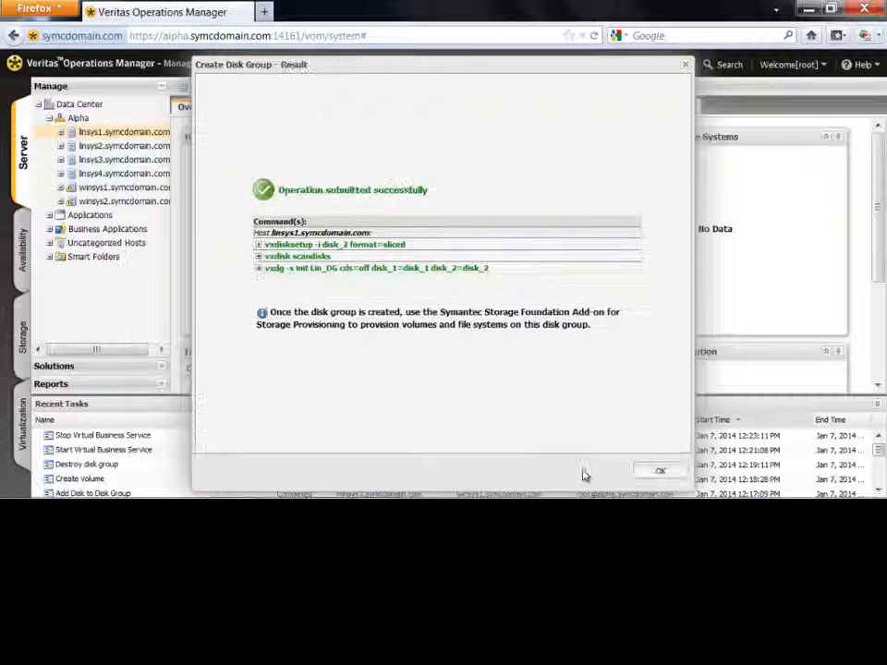
left_click(640, 475)
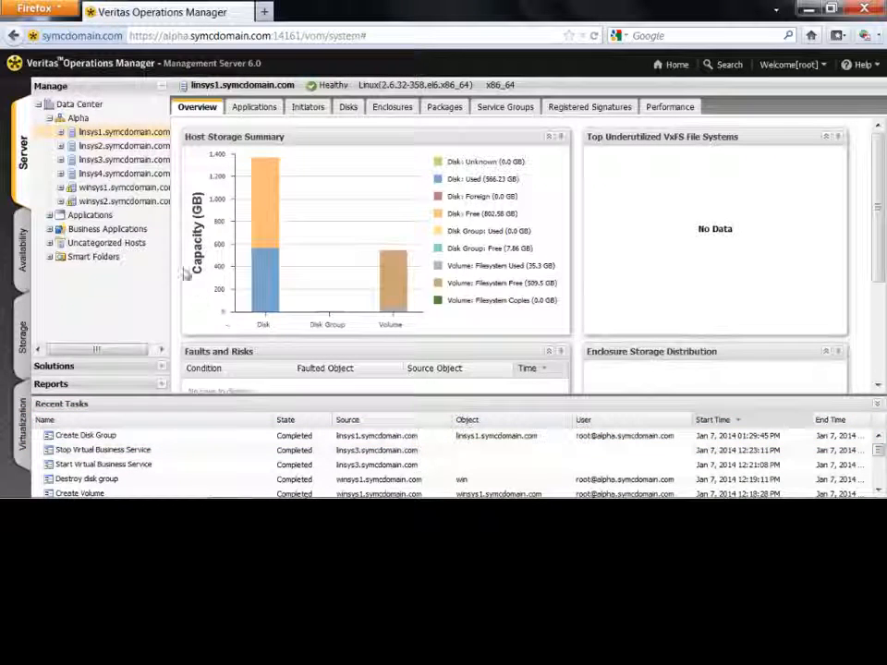
Start adding a disk to the disk group Lin_DG on host linsys1.symcdomain.com
left_click(62, 133)
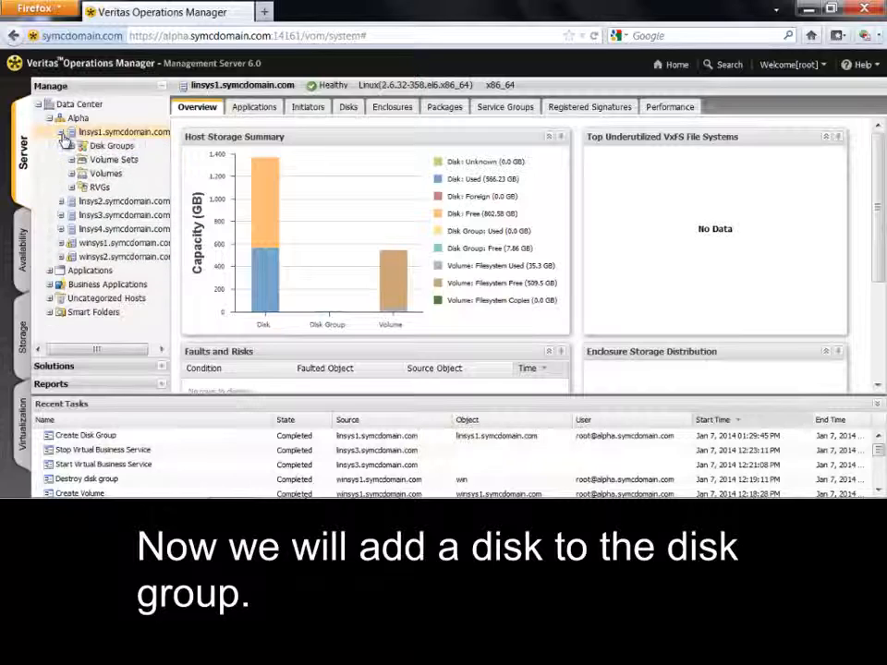
left_click(71, 147)
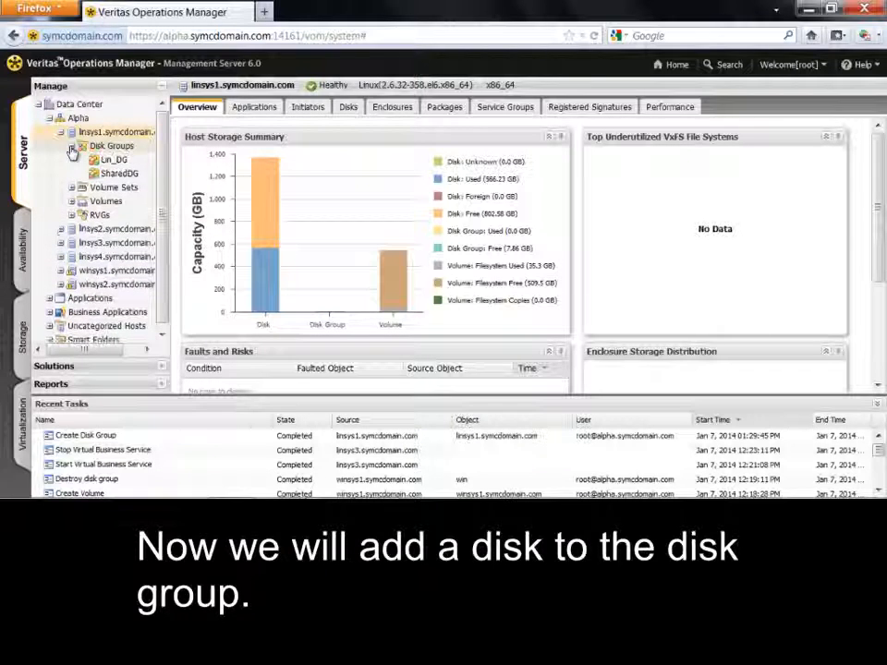
left_click(110, 162)
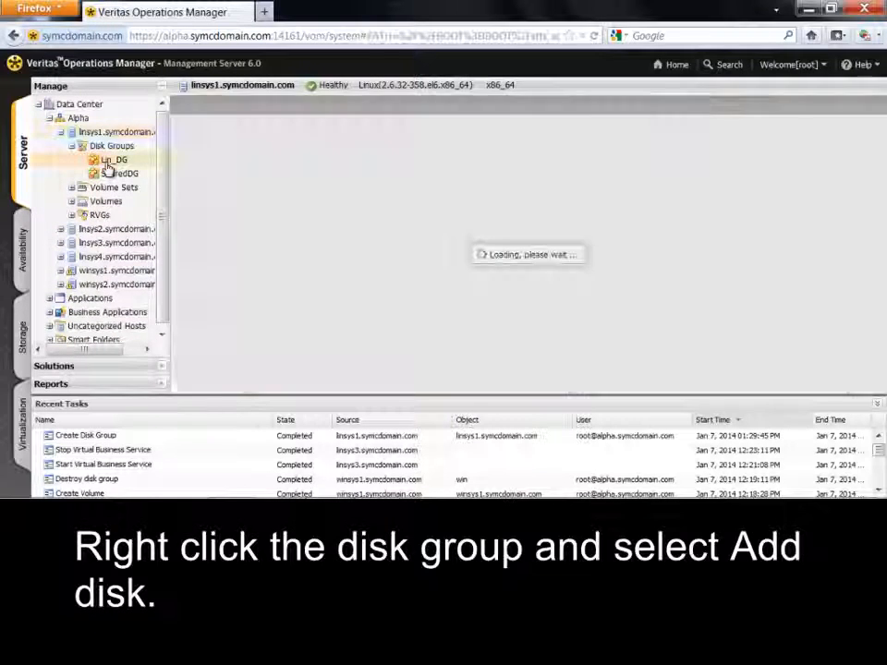
right_click(109, 165)
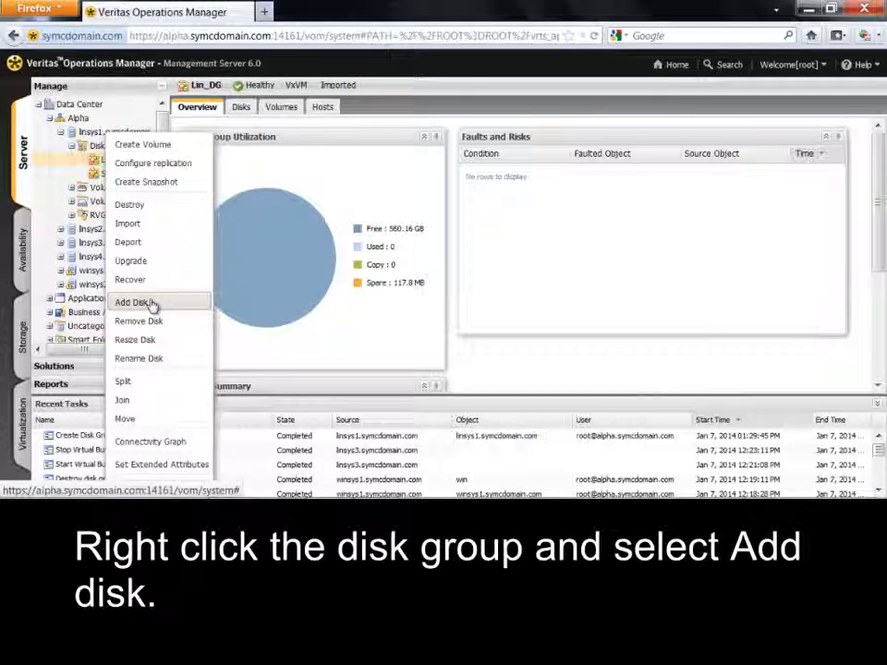
left_click(136, 302)
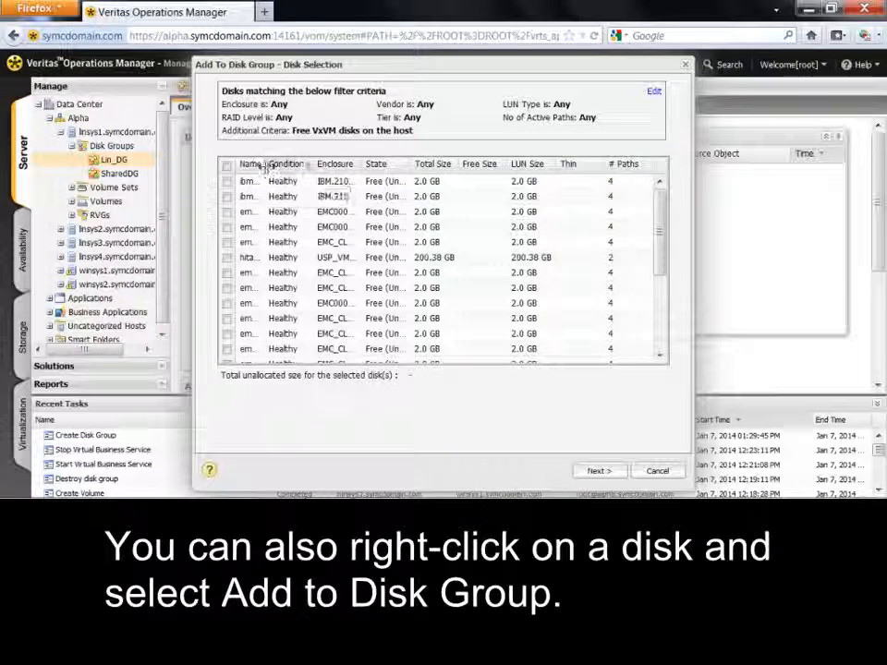
Sort the free disks by name and select emc0_0822 as the disk to add
left_click_drag(265, 166, 344, 169)
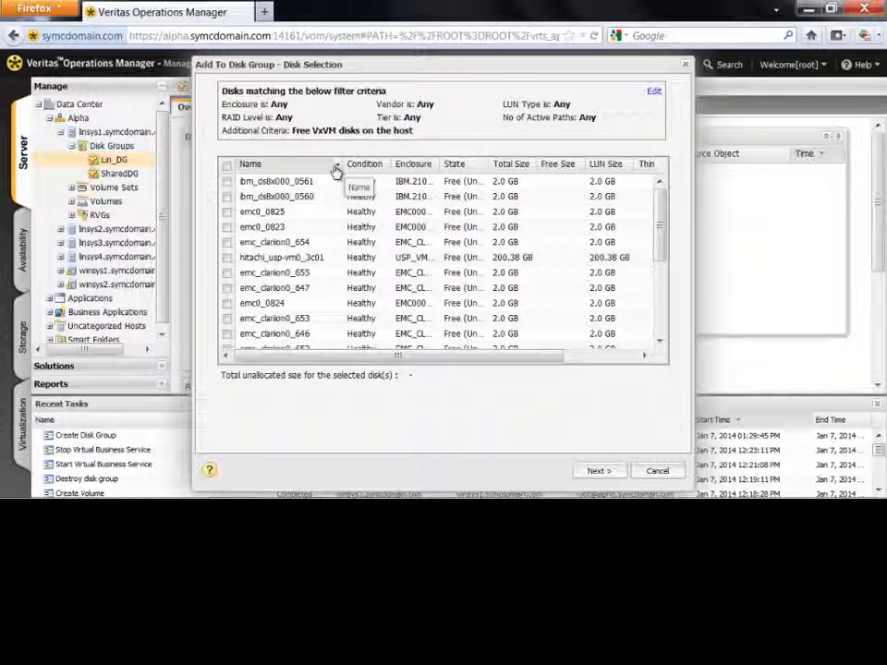
left_click(338, 167)
left_click(324, 171)
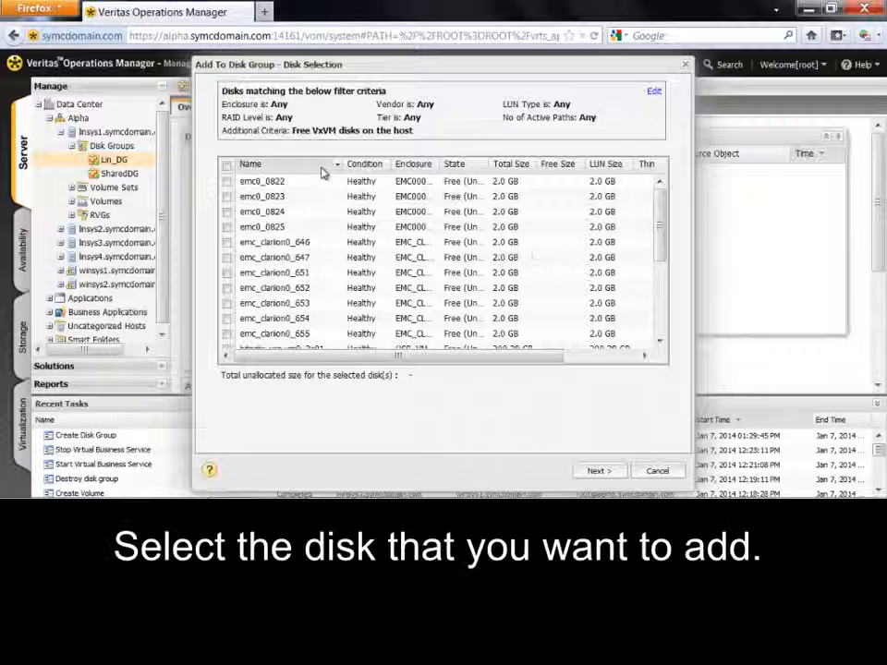
left_click(227, 184)
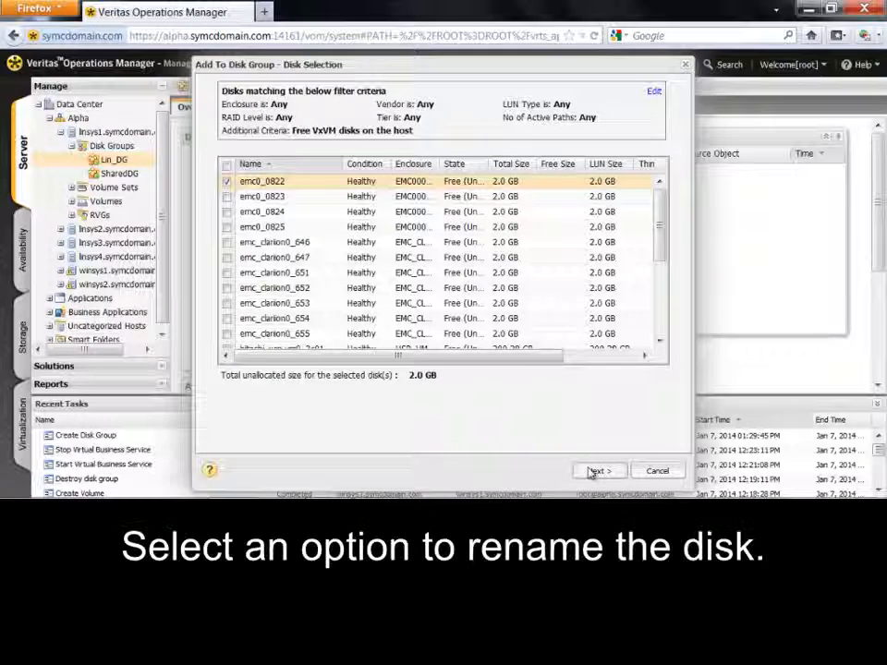
left_click(596, 471)
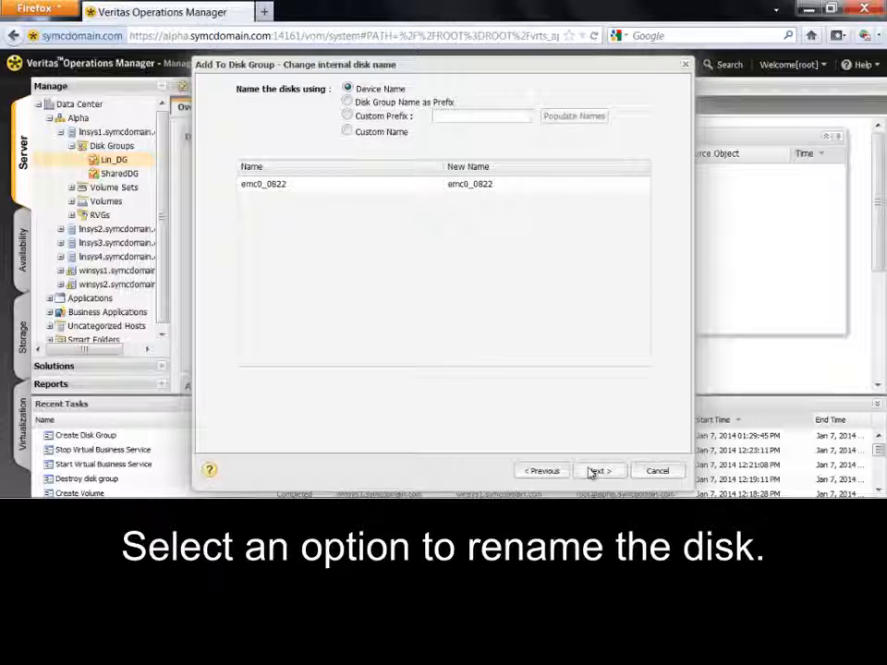
Keep Device Name as the naming option for emc0_0822 and finish adding the disk to Lin_DG
left_click(596, 471)
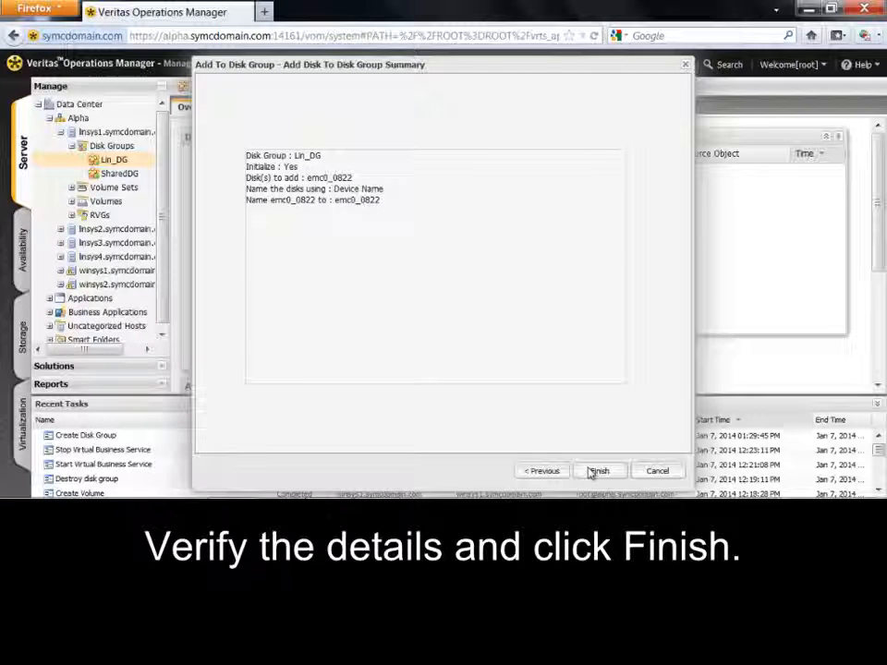
left_click(593, 471)
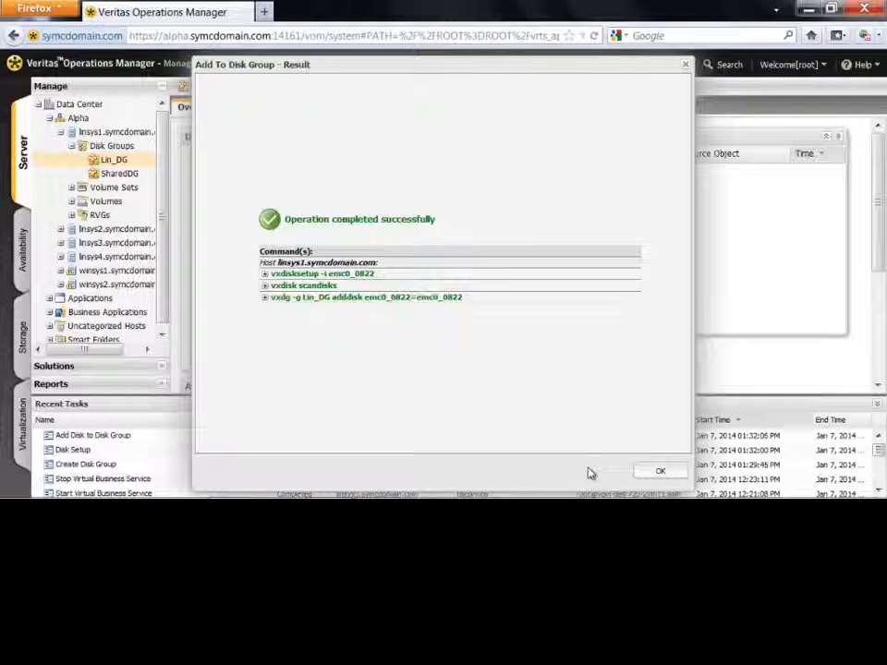
left_click(656, 472)
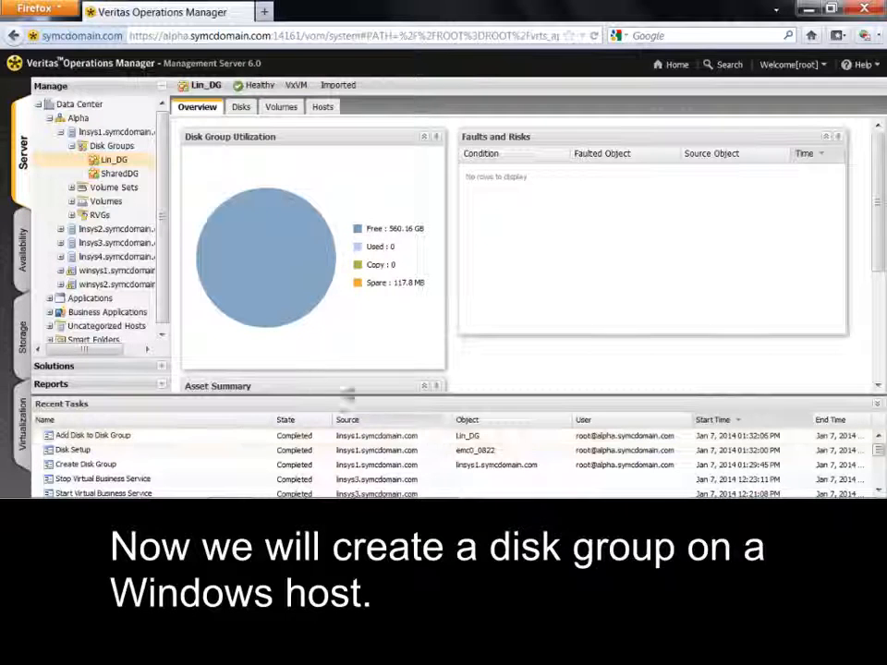
Start creating a disk group on host winsys1.symcdomain.com and name it Win_DG, leaving the cluster, Microsoft Disk Management and private protection options off
left_click(94, 275)
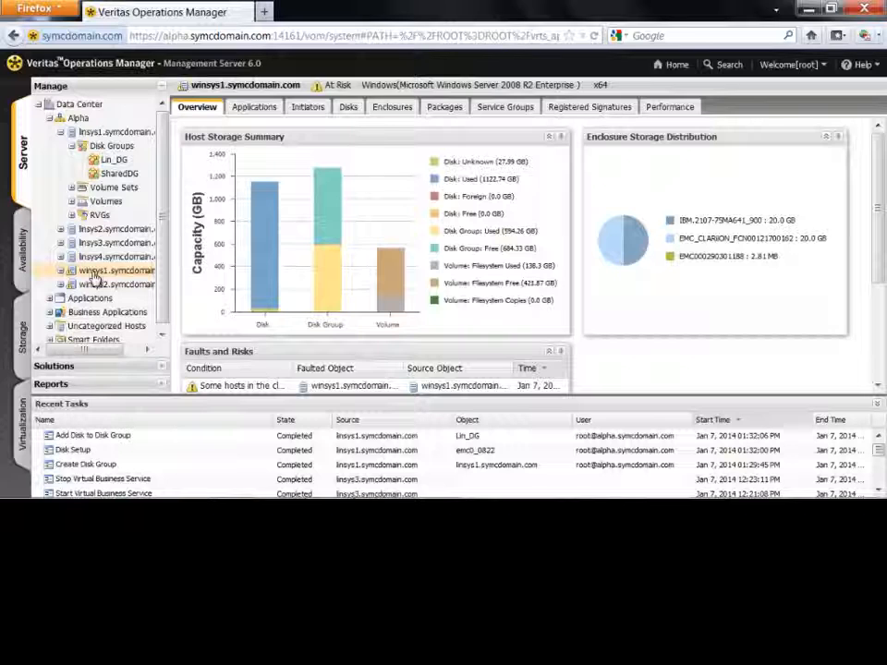
right_click(94, 278)
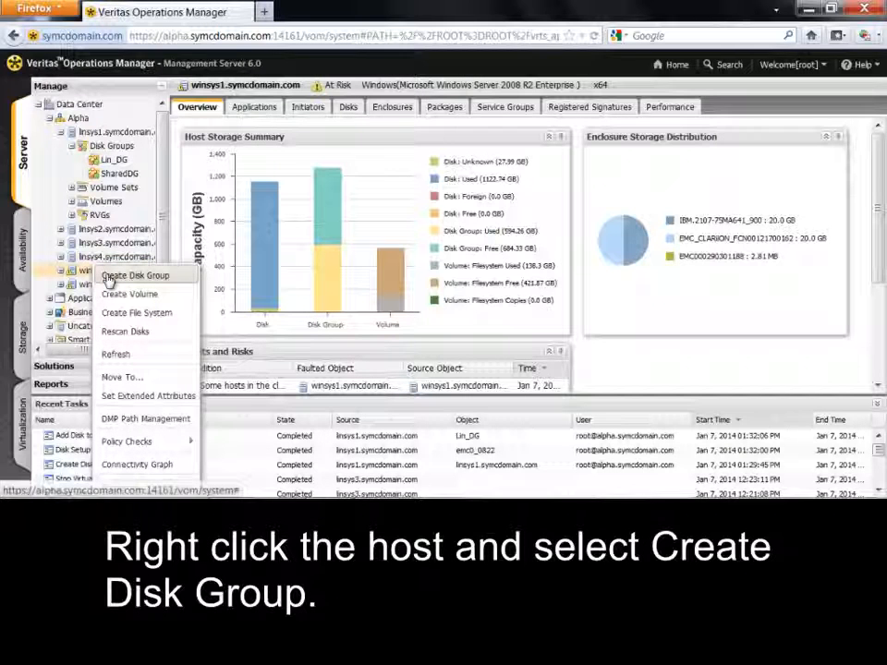
left_click(108, 277)
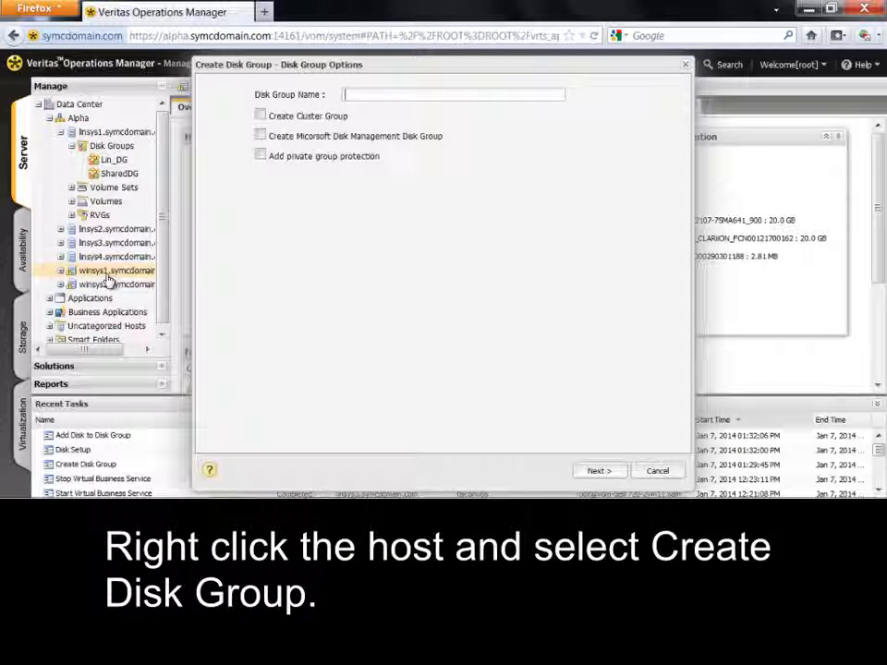
type("W")
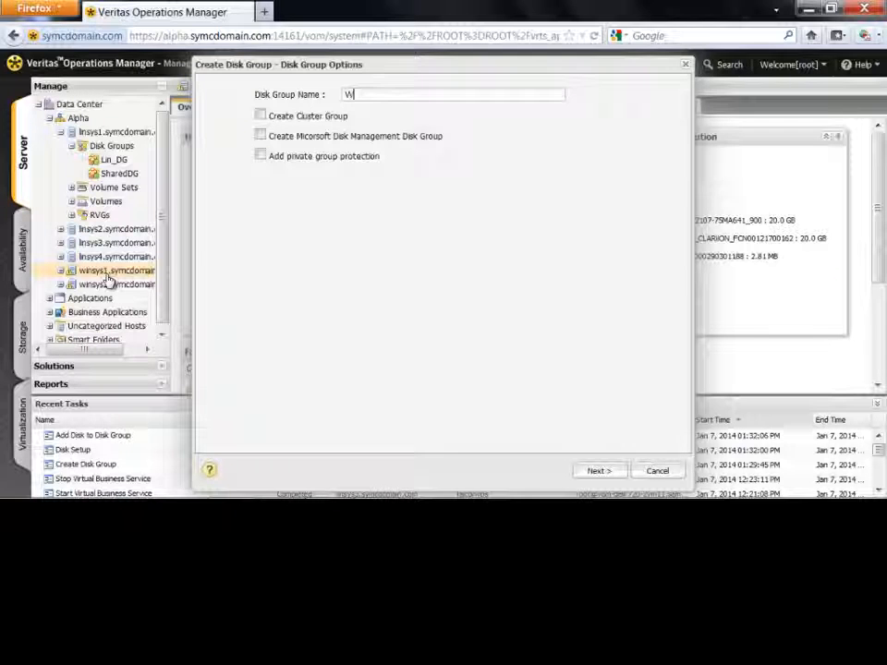
type("in_D")
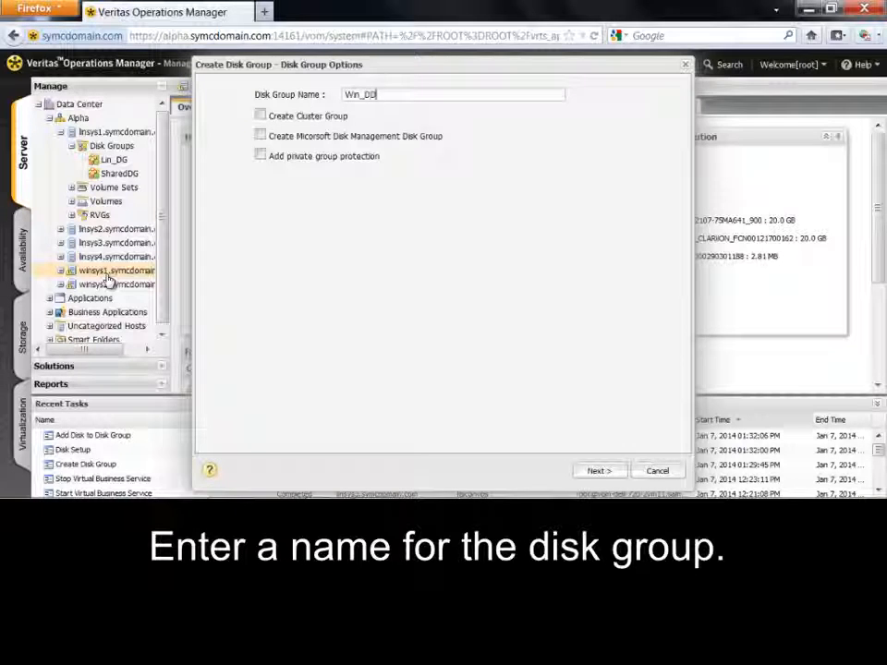
type("G")
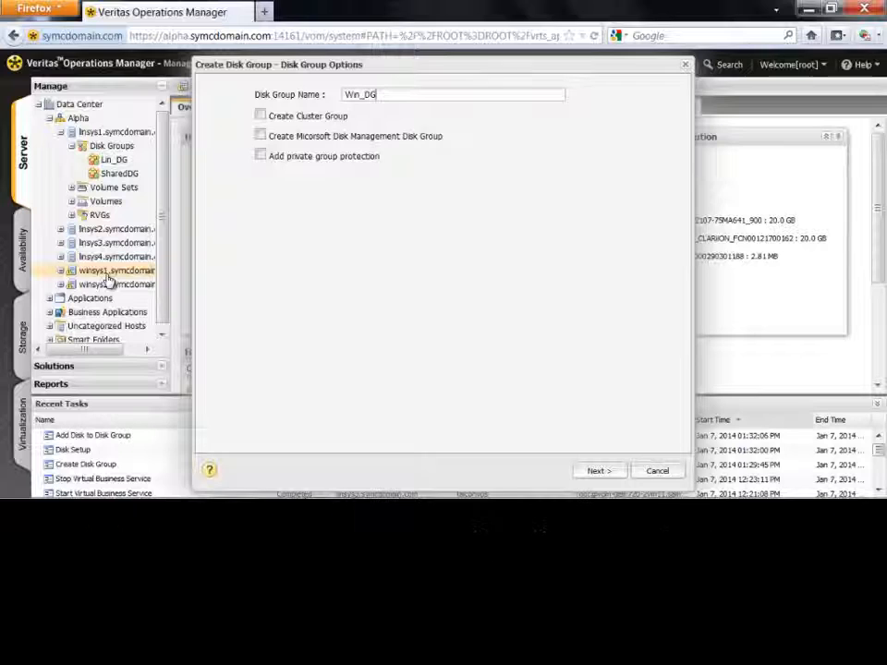
left_click(597, 473)
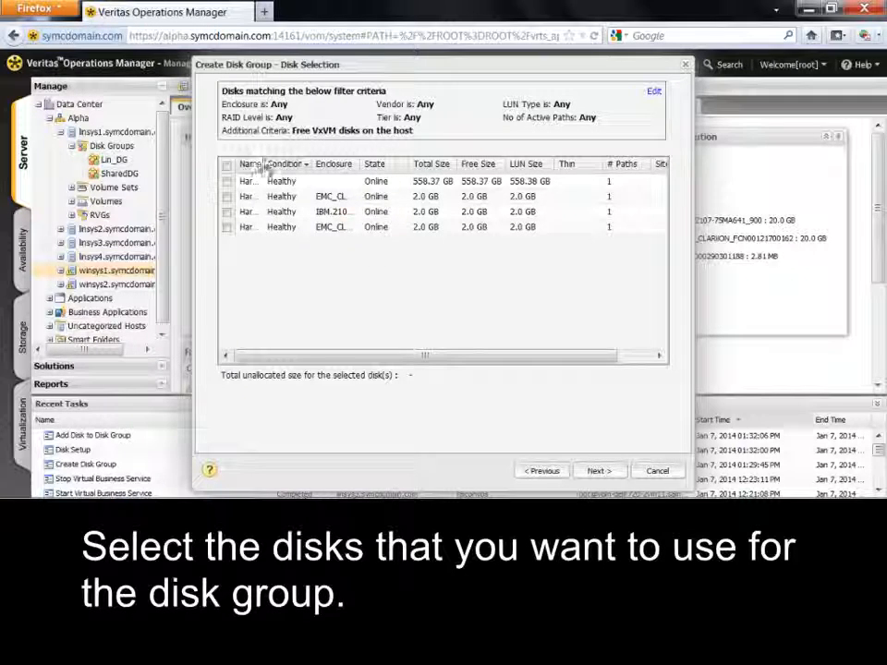
Widen the disk name column and select Harddisk1 and Harddisk8 as the disks for Win_DG
left_click_drag(264, 165, 332, 166)
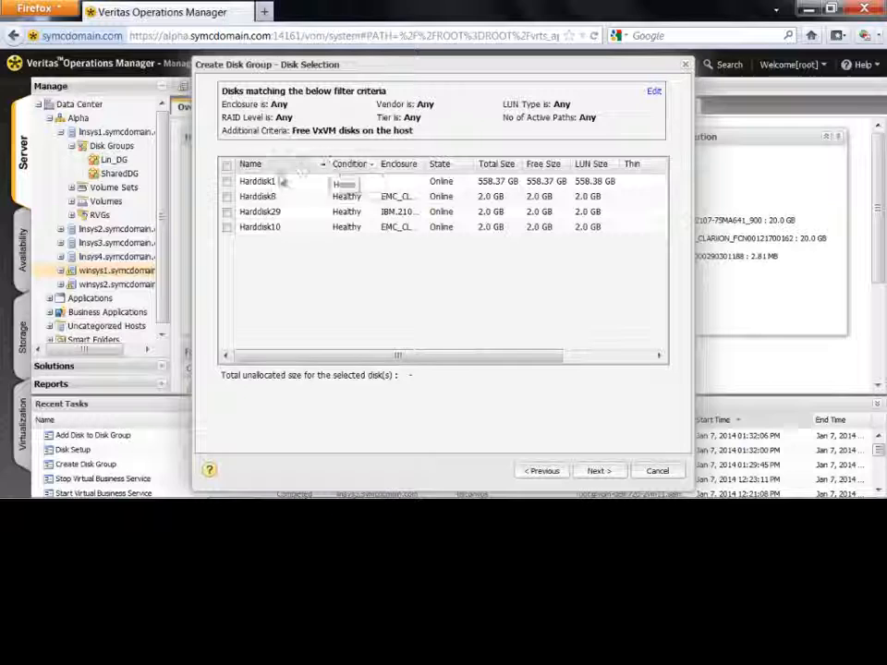
left_click(227, 181)
left_click(226, 196)
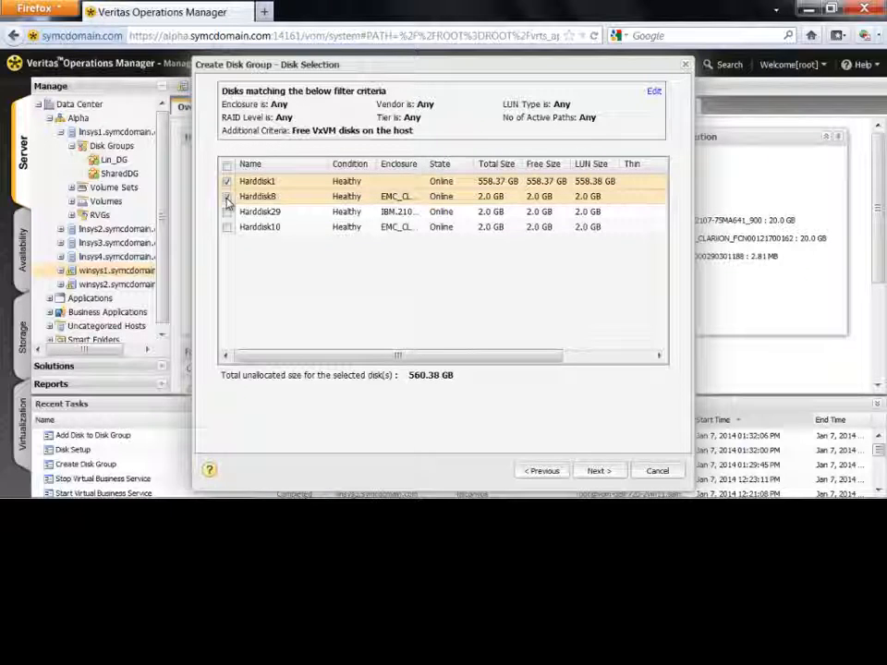
left_click(596, 471)
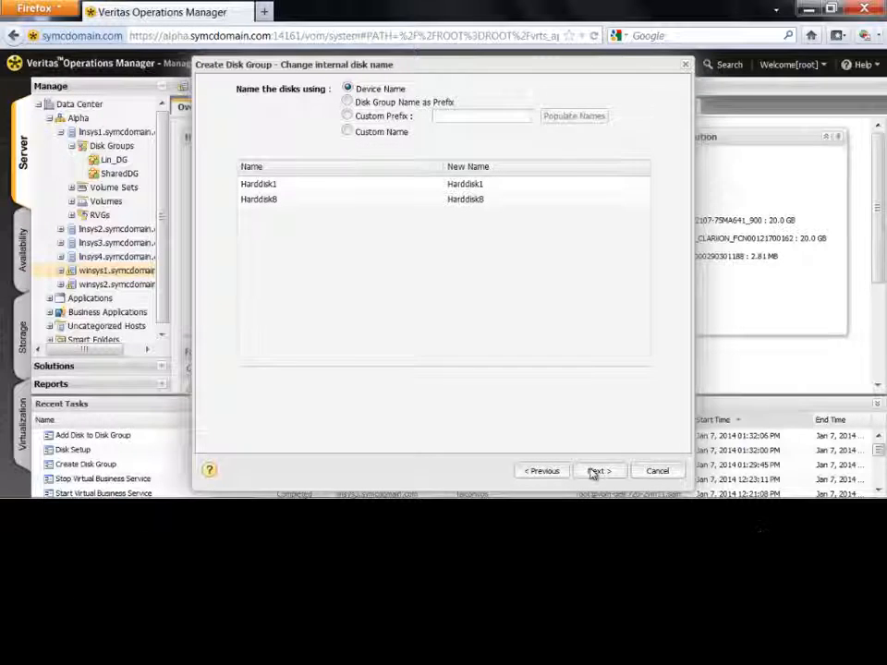
Keep Device Name as the disk naming option and finish creating the disk group Win_DG
left_click(596, 471)
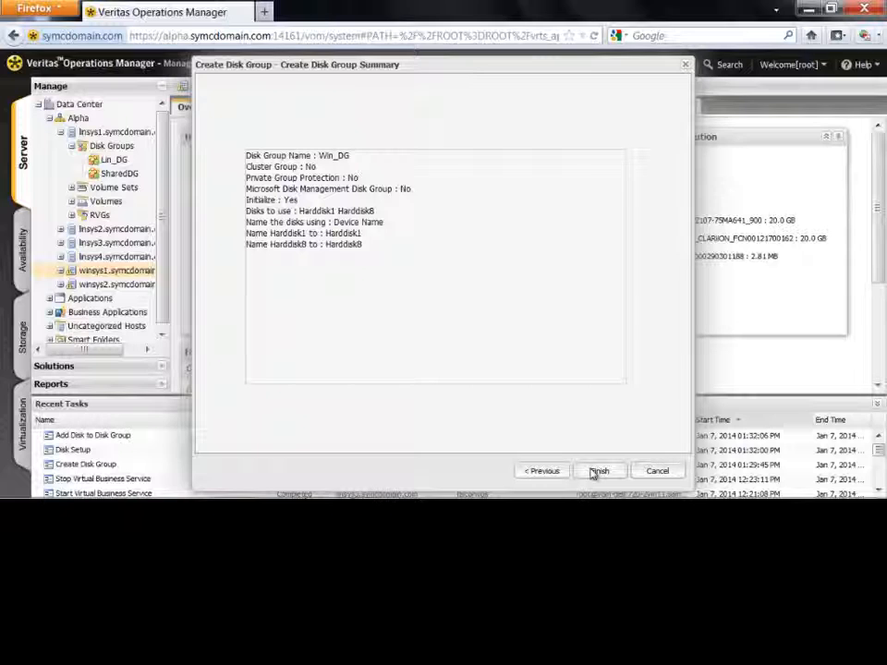
left_click(596, 471)
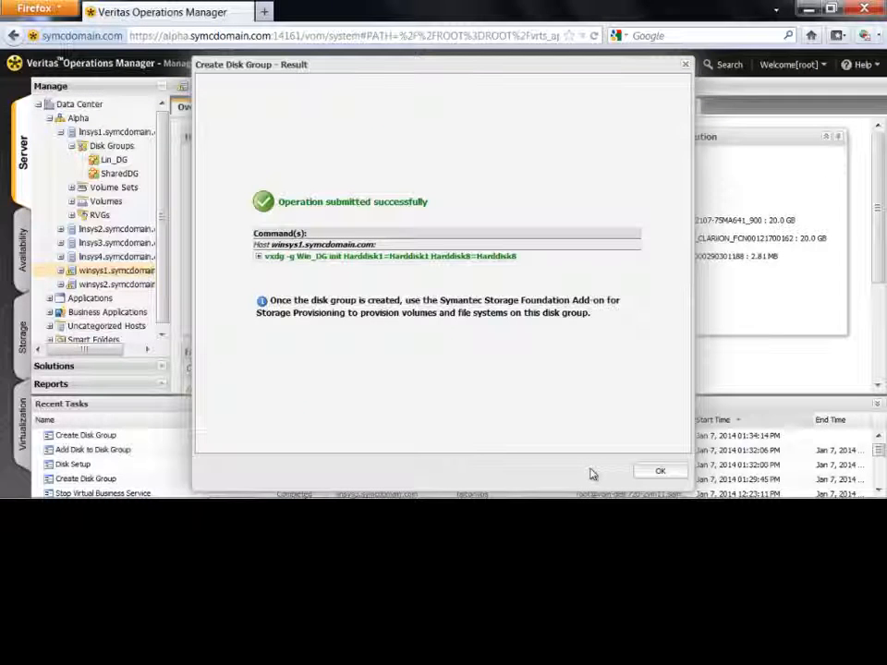
left_click(647, 472)
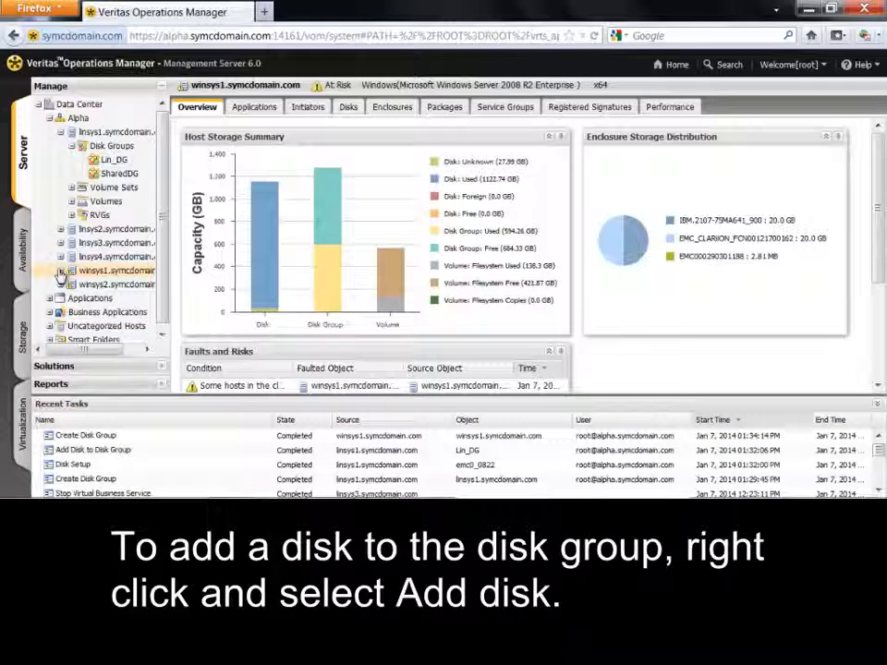
Start adding a disk to the disk group Win_DG on host winsys1.symcdomain.com
left_click(60, 272)
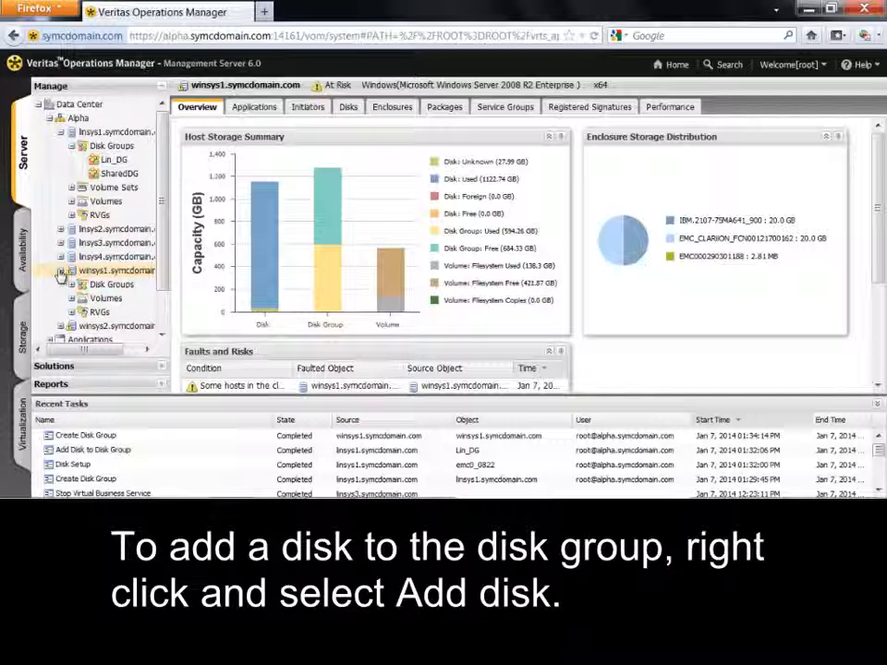
left_click(72, 284)
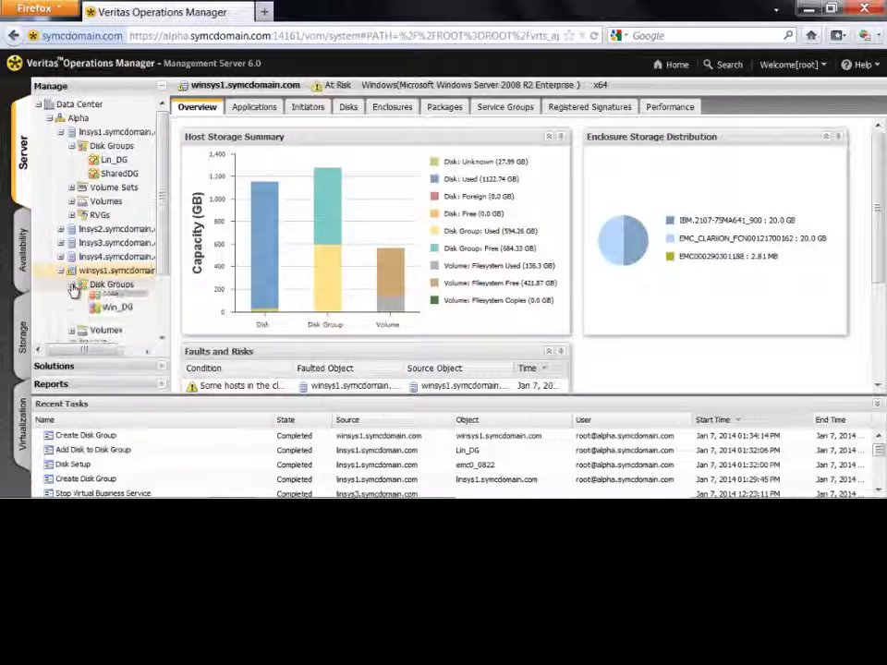
left_click(115, 312)
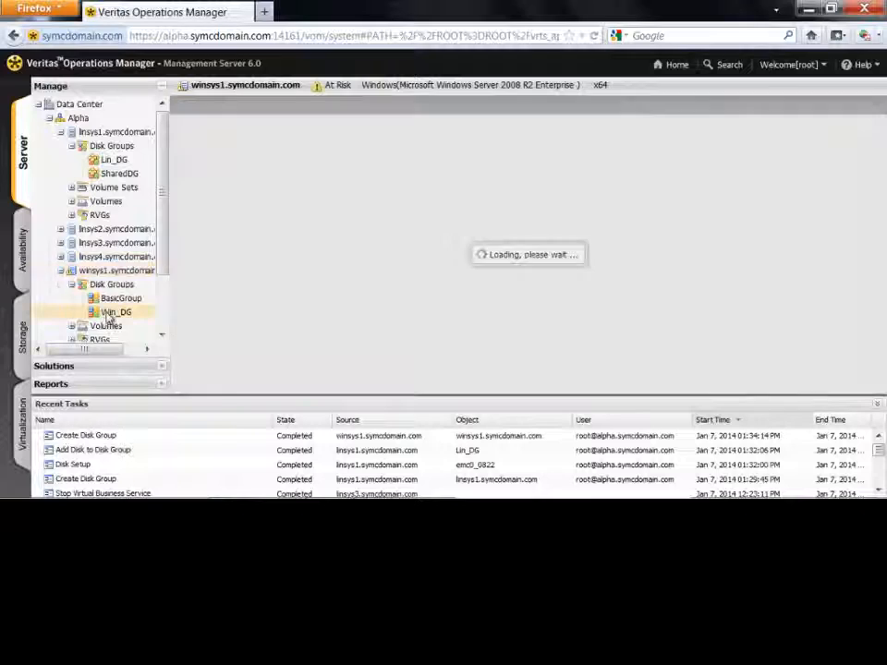
right_click(109, 315)
left_click(128, 303)
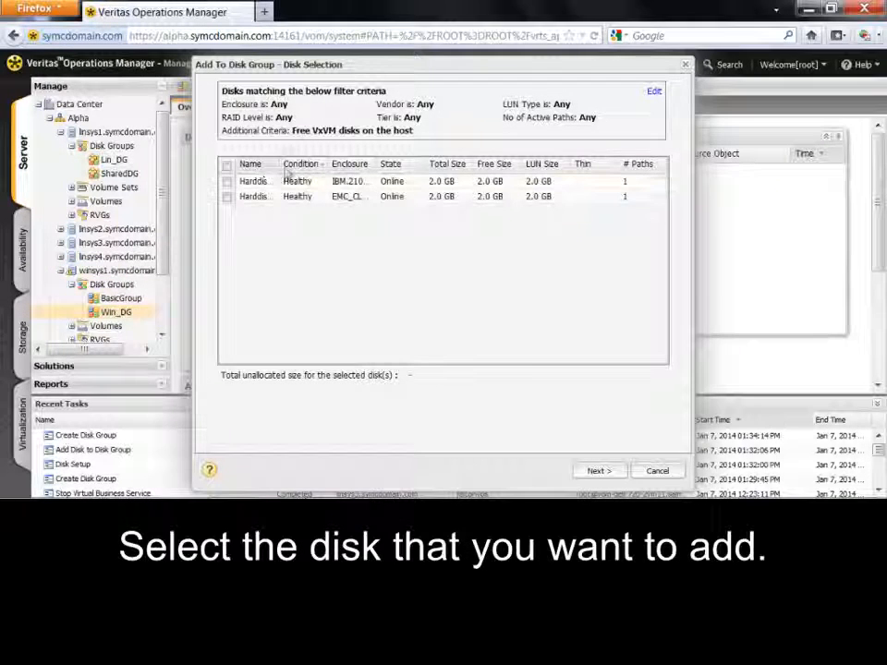
Widen the name column of the free disks and select Harddisk10 as the disk to add
left_click_drag(280, 164, 349, 164)
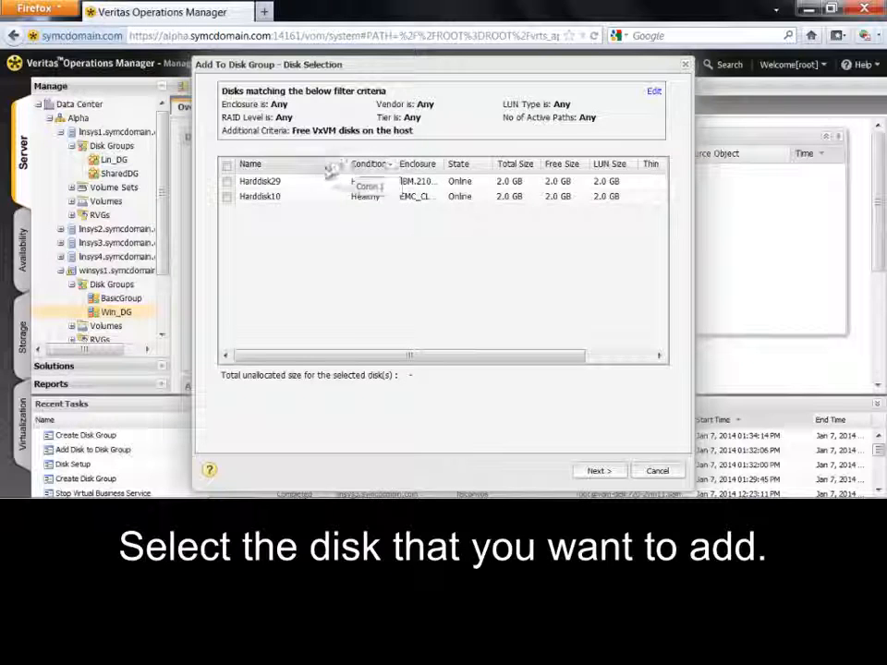
left_click(228, 199)
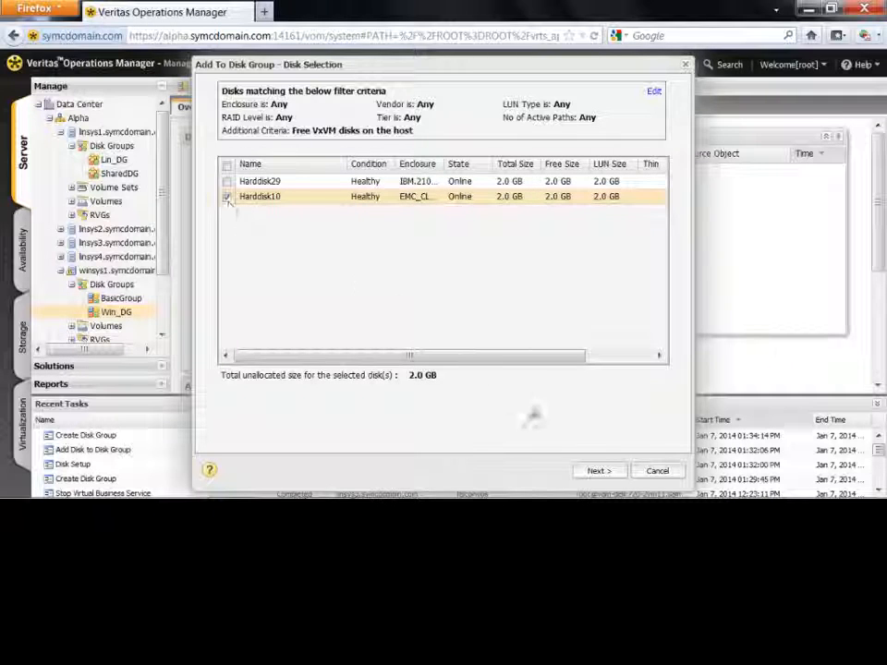
left_click(598, 473)
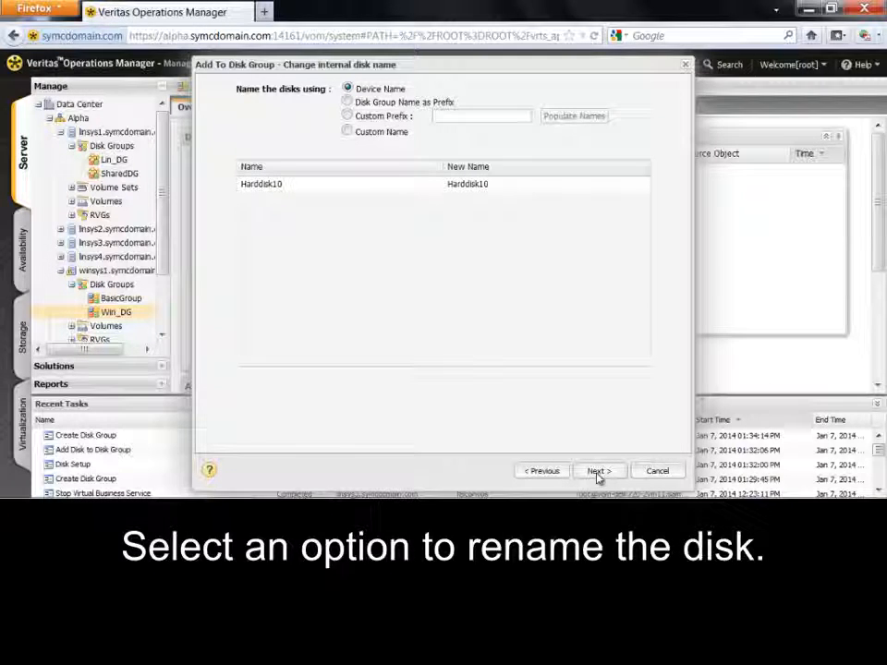
Keep Device Name as the naming option for Harddisk10 and finish adding the disk to Win_DG
left_click(598, 473)
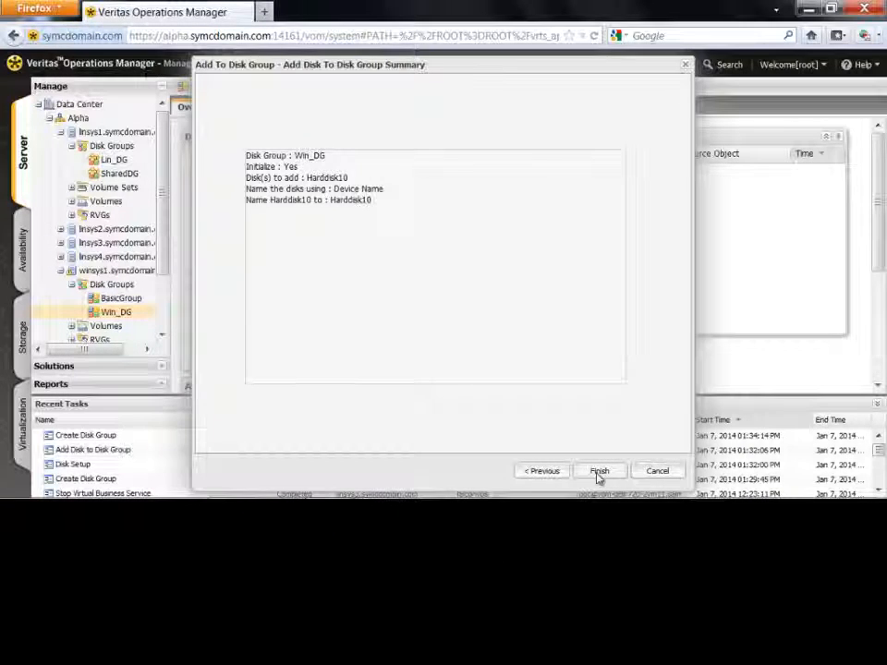
left_click(599, 473)
left_click(645, 475)
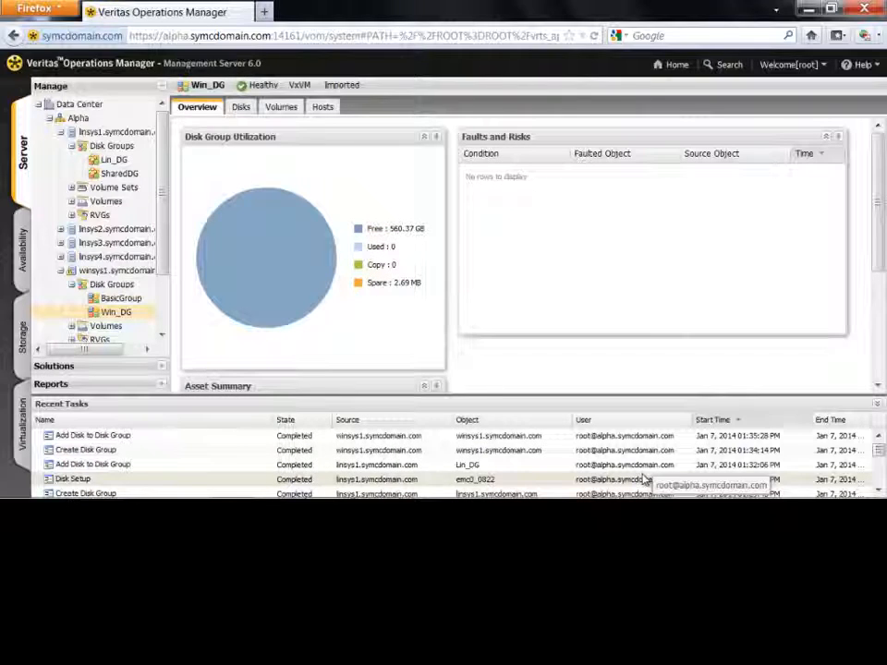